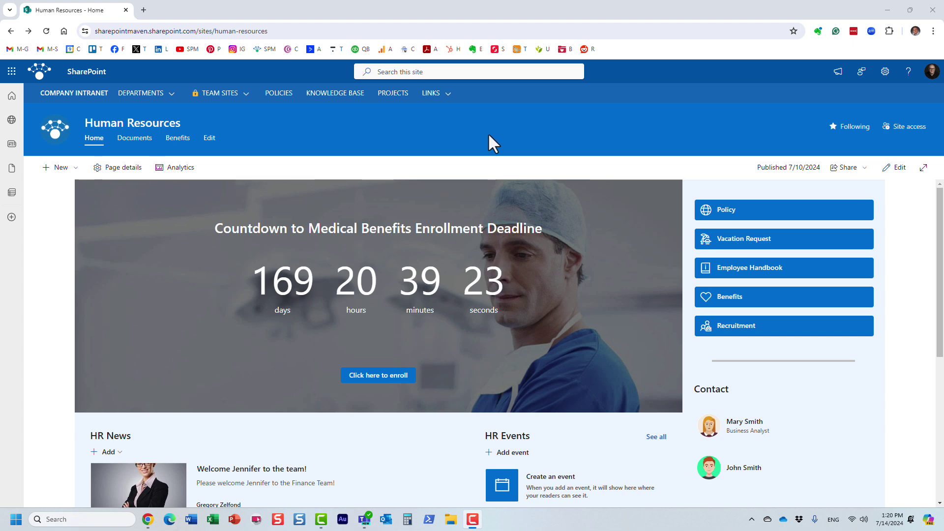
Step: Scroll down the Human Resources home page to the HR News web part
scroll(435, 182, down, 2)
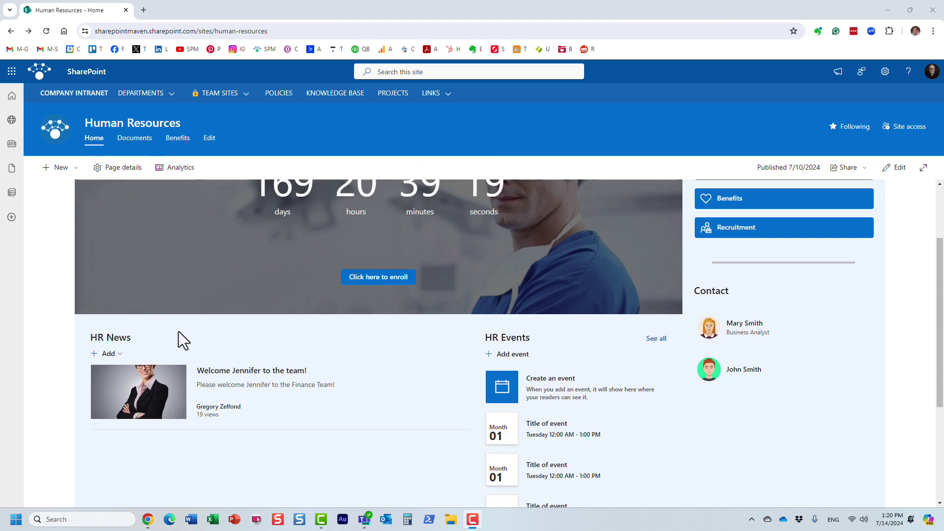
Step: Add a new HR News post and choose the Blank template from Standard
click(108, 354)
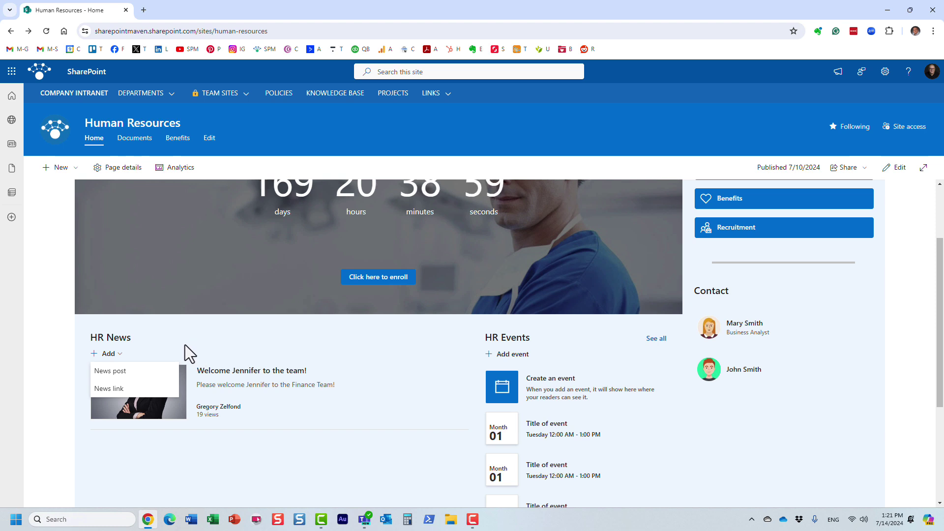
click(130, 371)
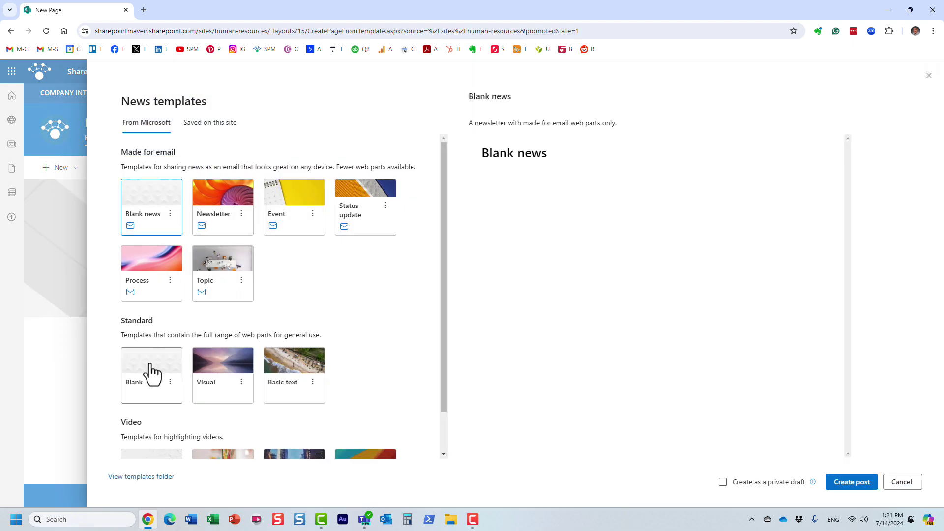
click(157, 375)
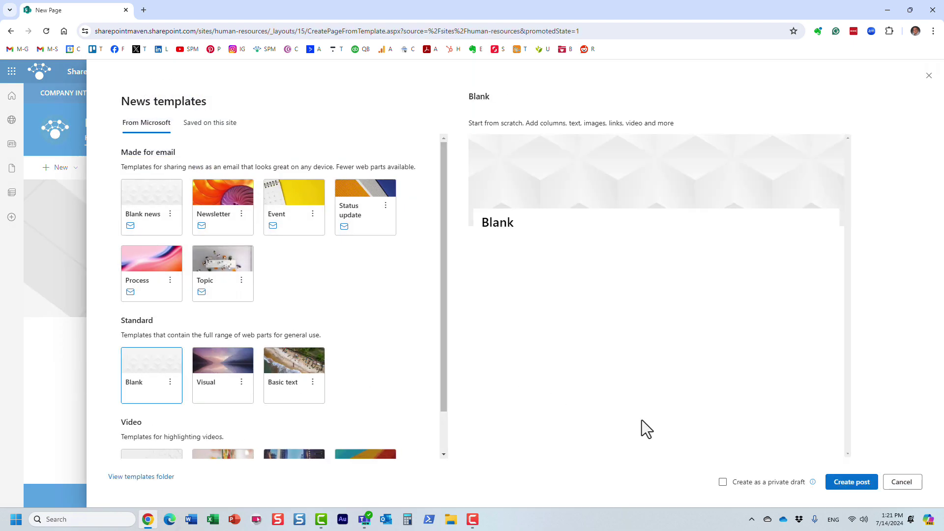
Step: Create the post titled 'Some News' with body text 'Hello', then bring up the web part picker
click(836, 493)
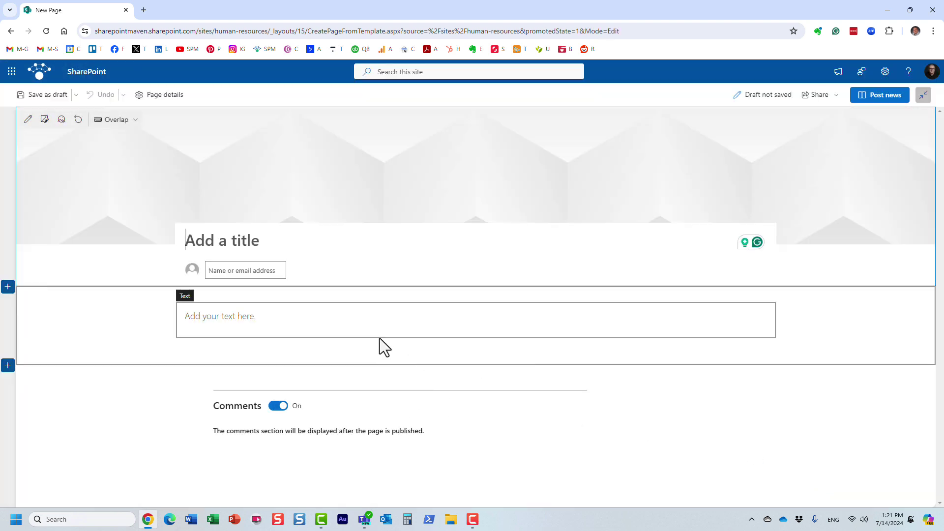
text(Some )
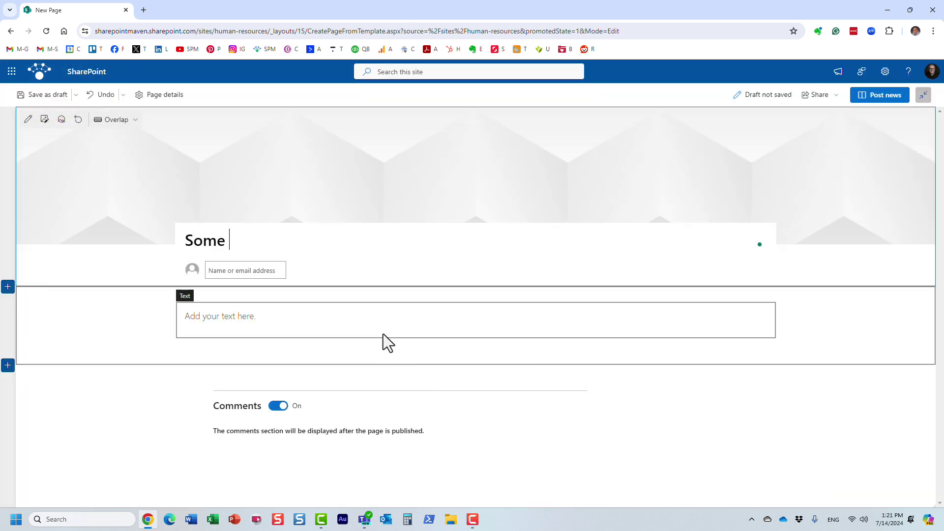
text(News)
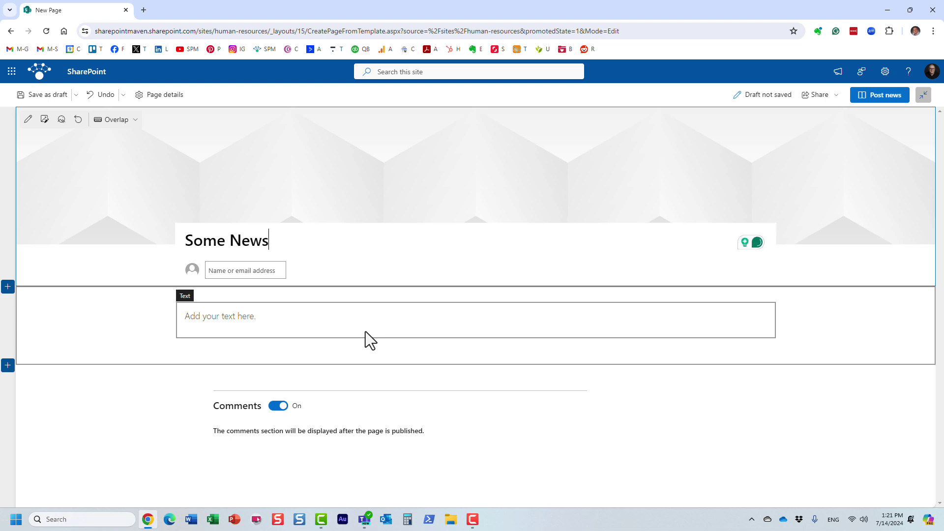
click(265, 314)
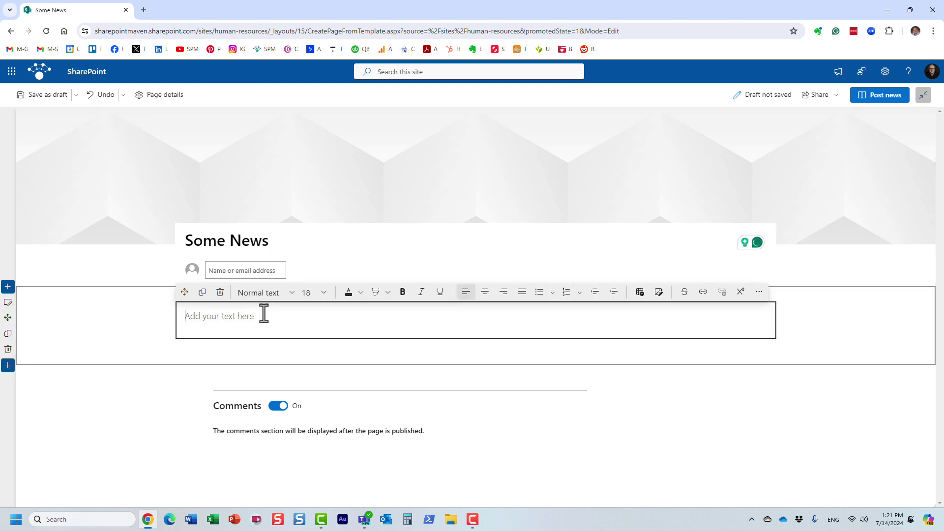
text(Hello)
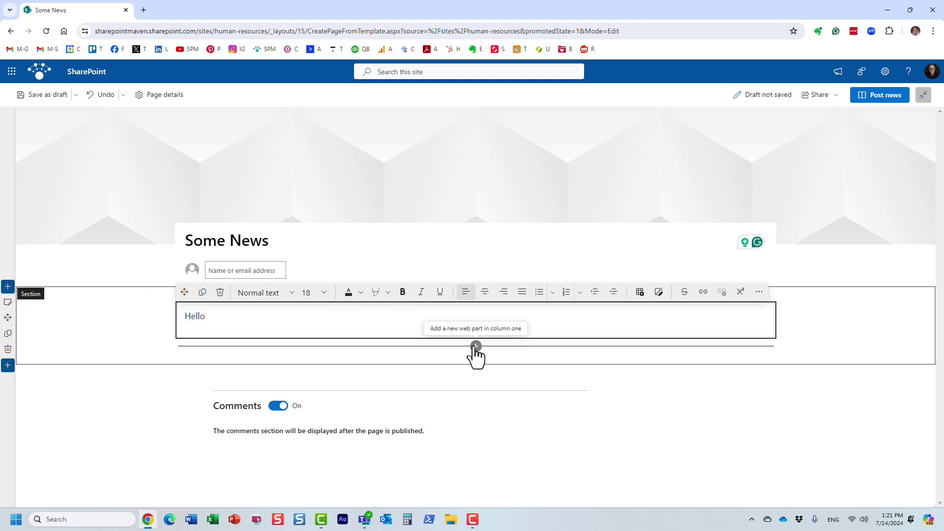
click(475, 346)
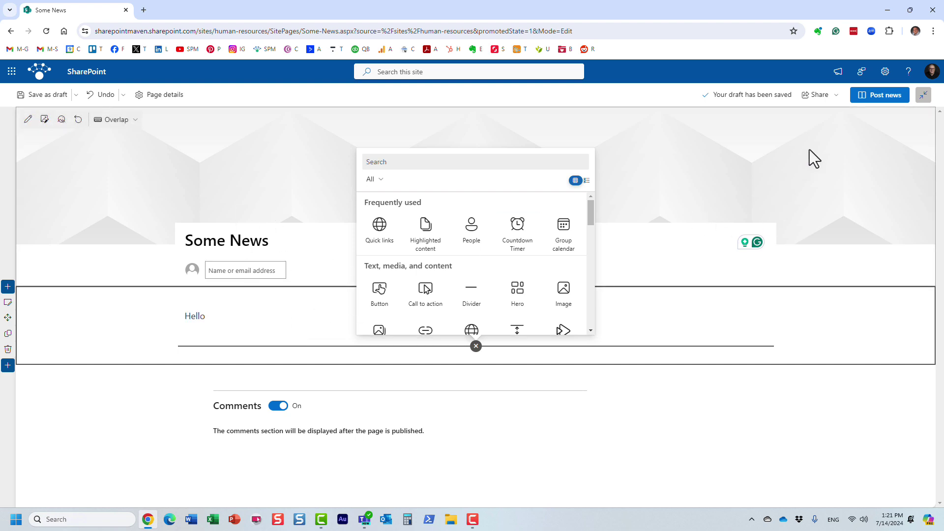
Step: Publish Some News, then reopen it from HR News on the Human Resources home page
click(885, 97)
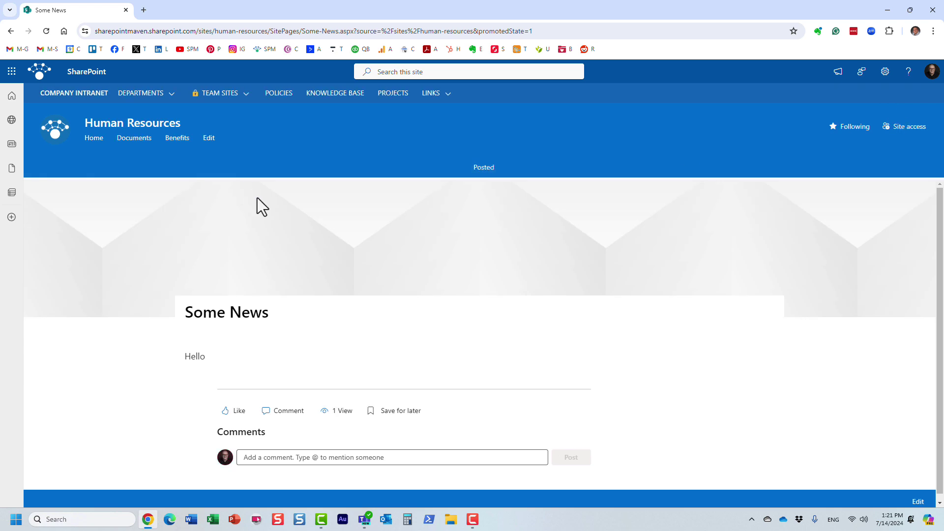
click(89, 143)
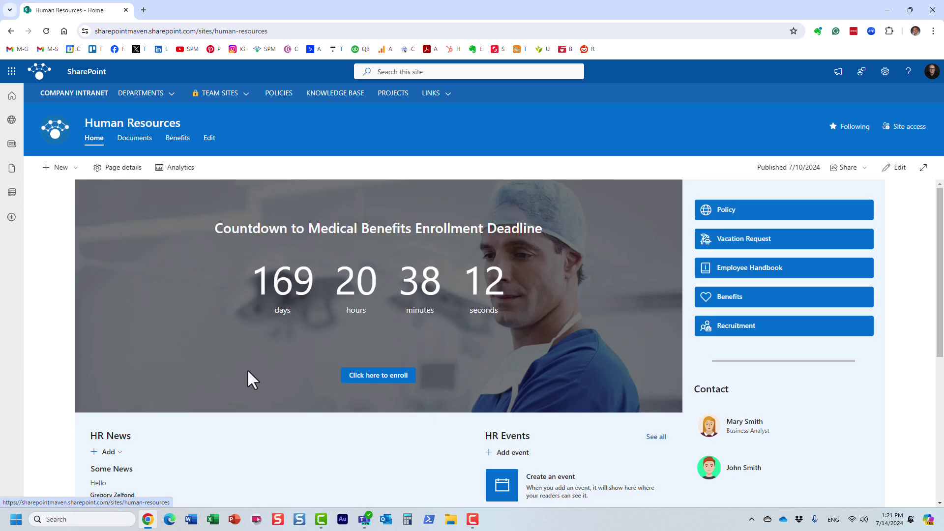
scroll(248, 368, down, 2)
click(116, 374)
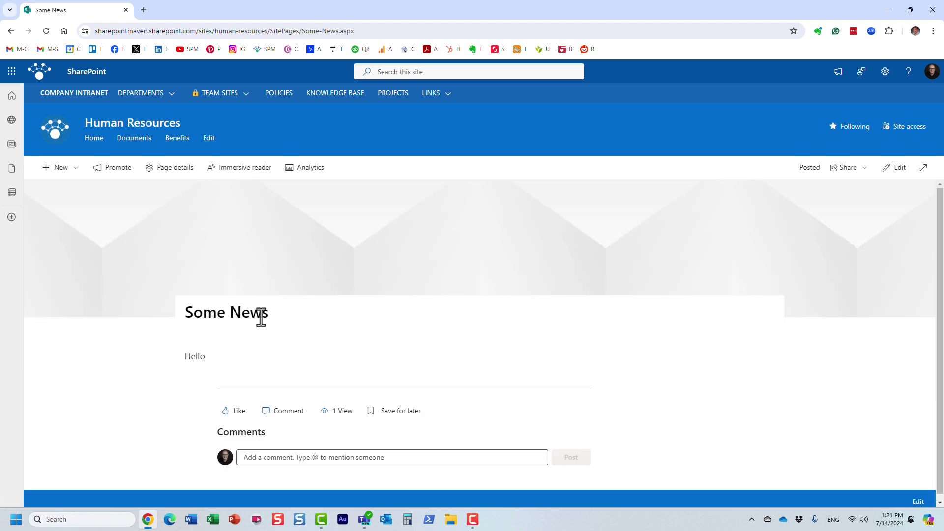
Step: Open Promote > Send to email for the post, then close it without sending
click(117, 170)
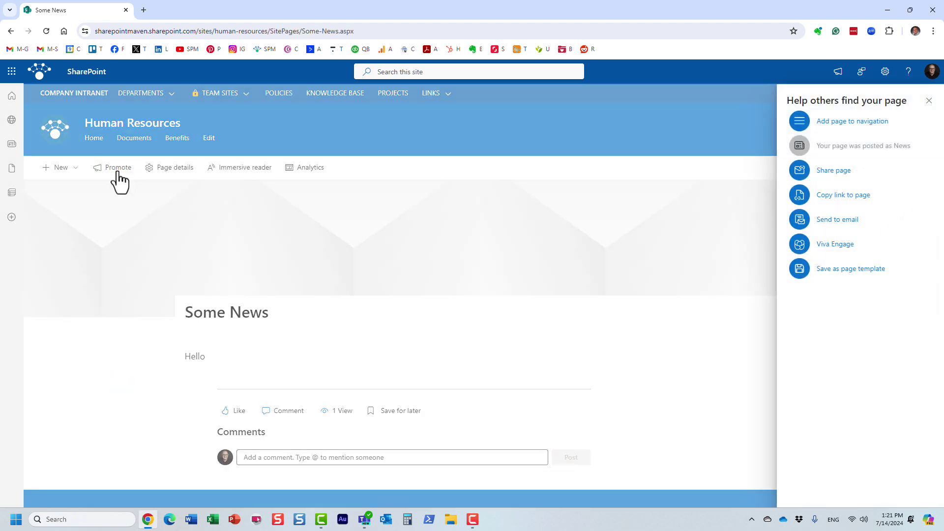
click(844, 222)
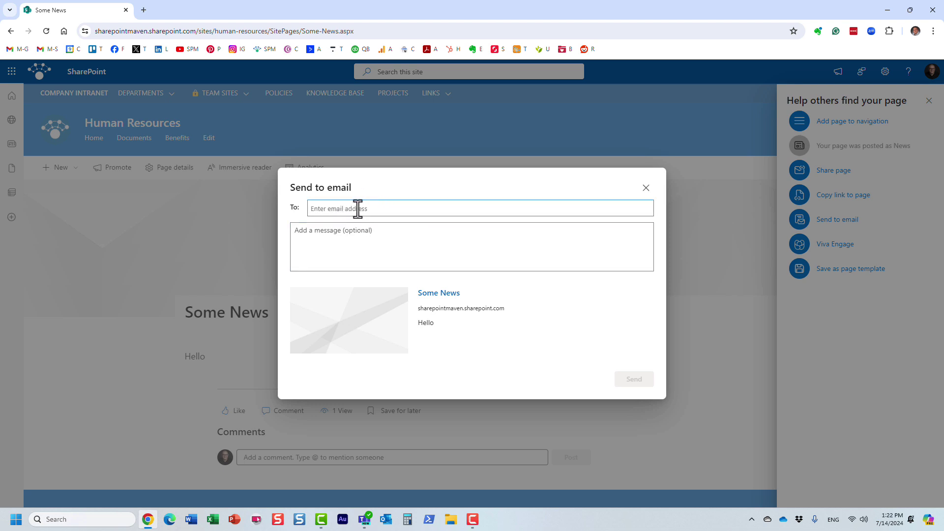
click(646, 188)
click(929, 101)
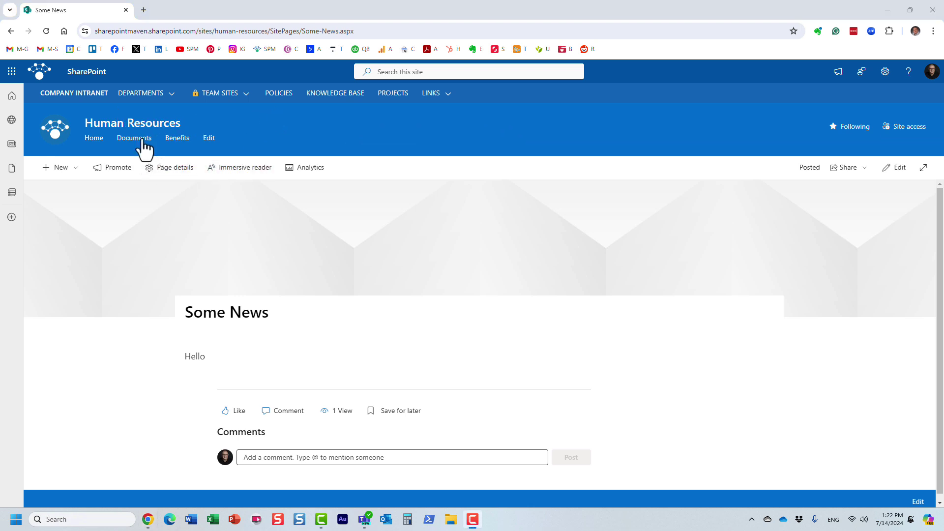
Step: Back on the Human Resources home page, start another HR News post
click(96, 142)
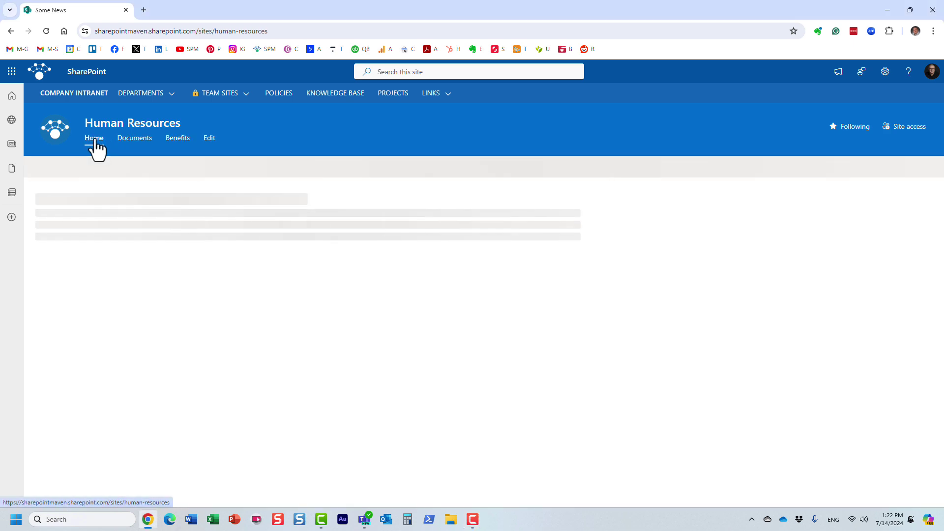
scroll(248, 332, down, 3)
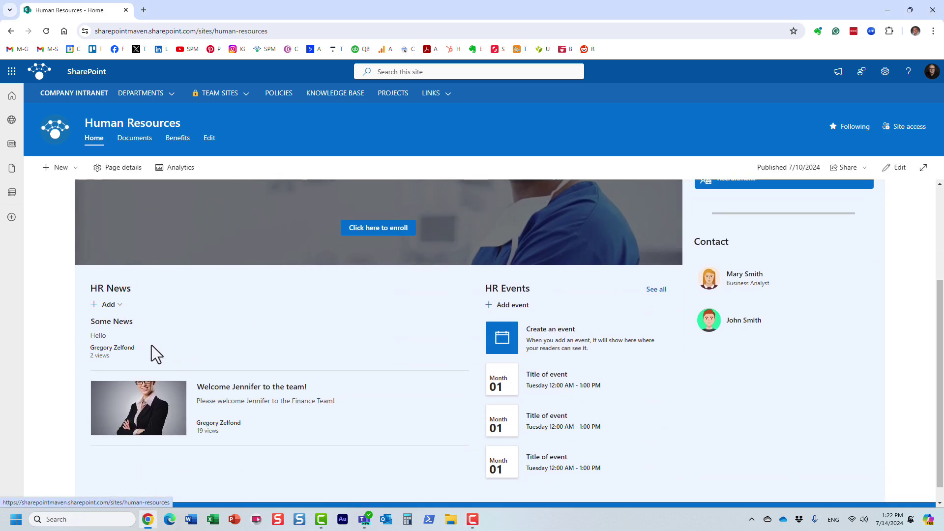
click(114, 307)
click(121, 325)
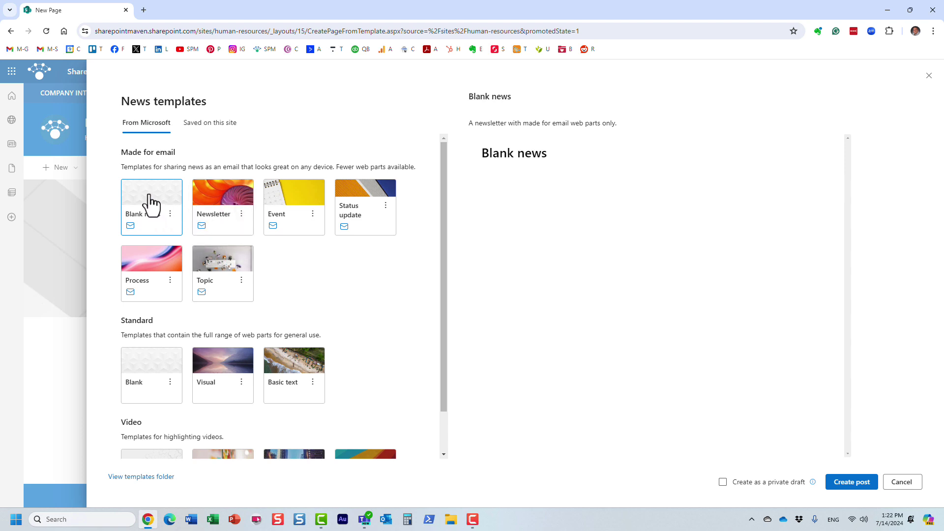
Step: Create a post from the Newsletter template and review its 'Latest news - May' intro and photo
click(219, 202)
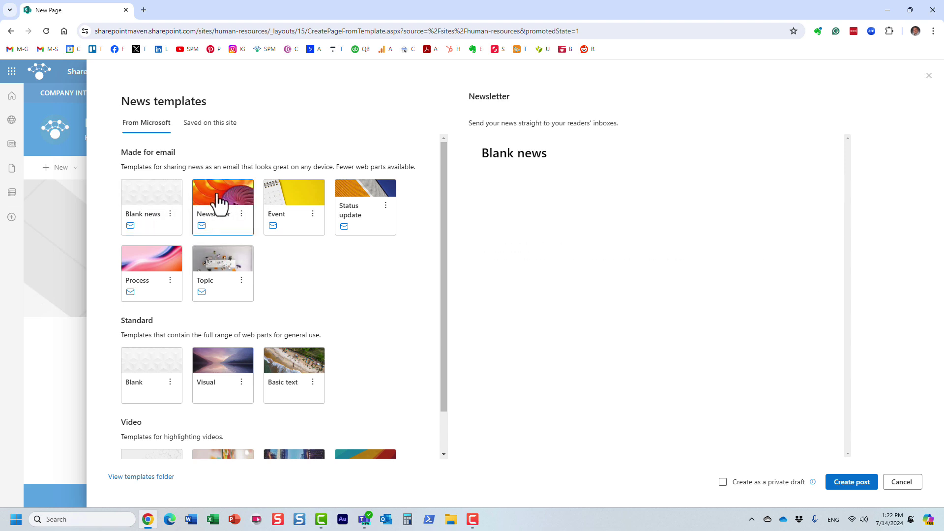
click(841, 483)
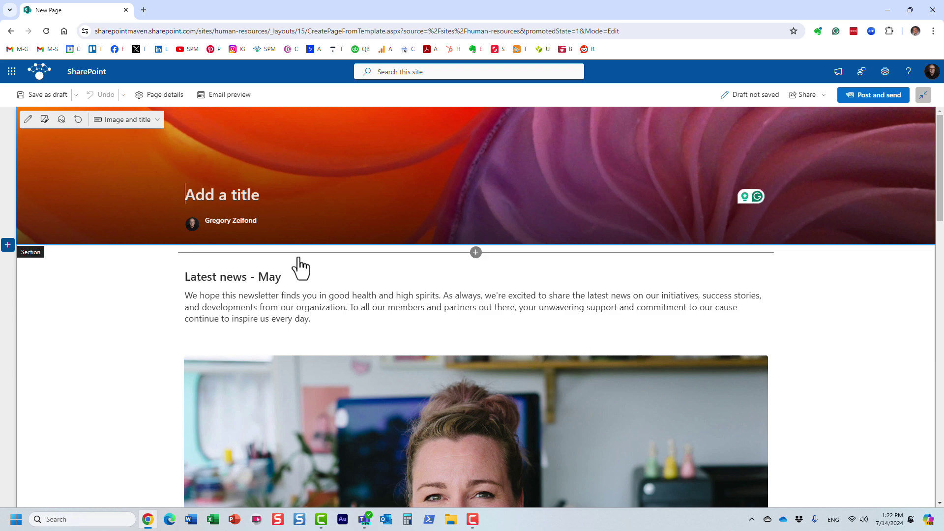
scroll(301, 239, down, 5)
scroll(301, 240, down, 5)
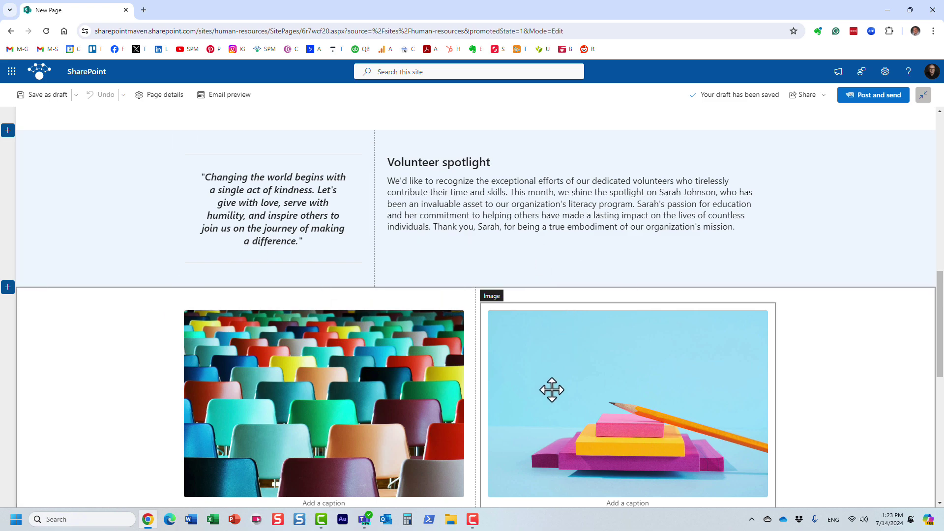
scroll(377, 398, down, 4)
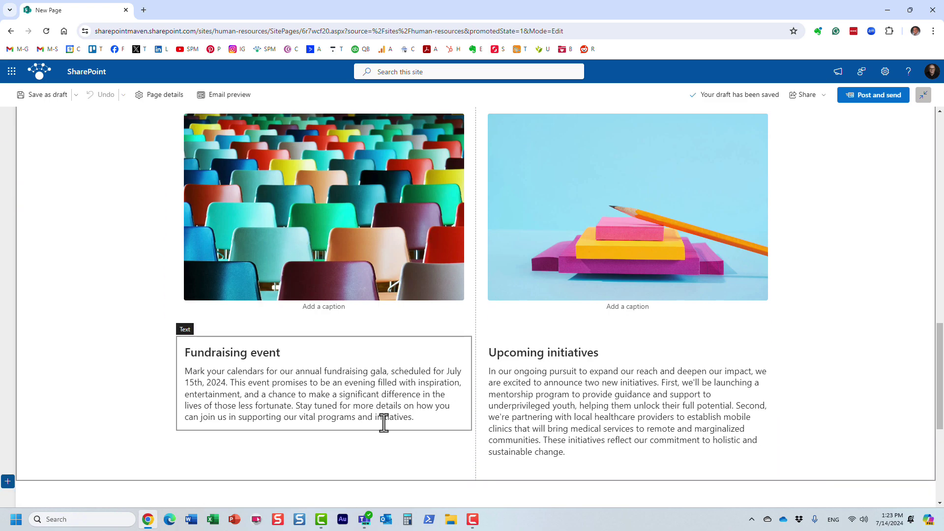
scroll(441, 388, up, 12)
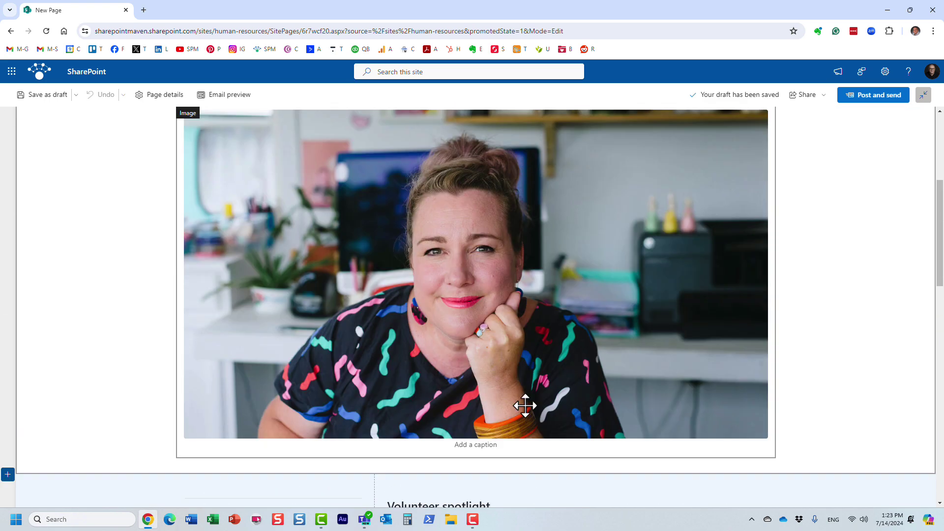
scroll(406, 379, up, 4)
scroll(399, 403, down, 4)
scroll(400, 398, down, 3)
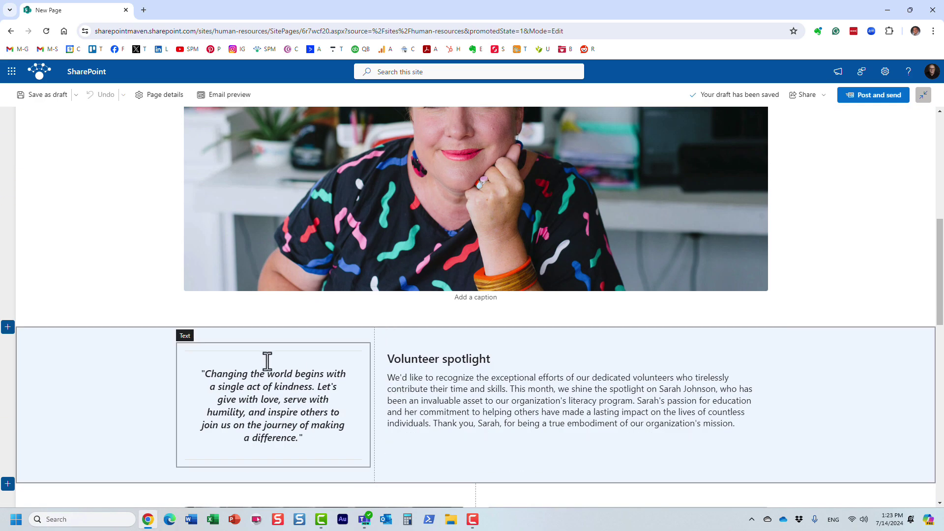
scroll(313, 372, up, 8)
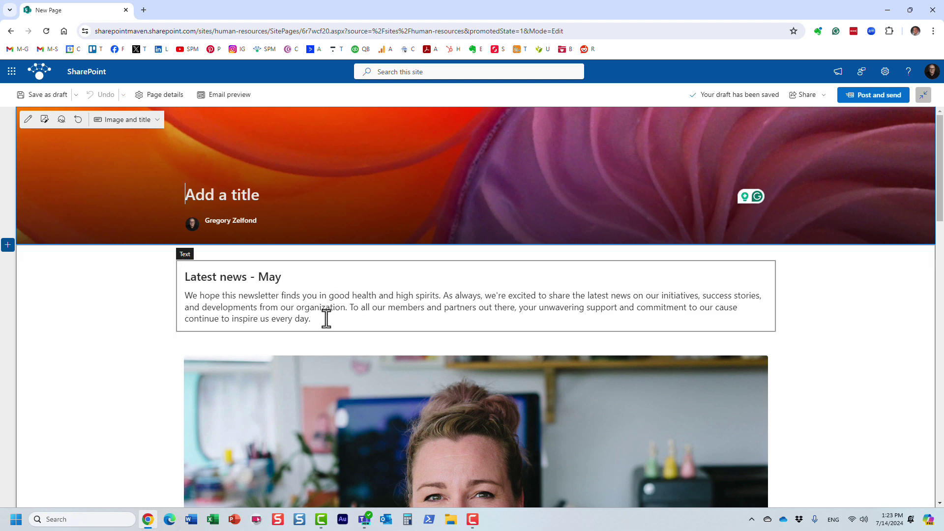
click(253, 206)
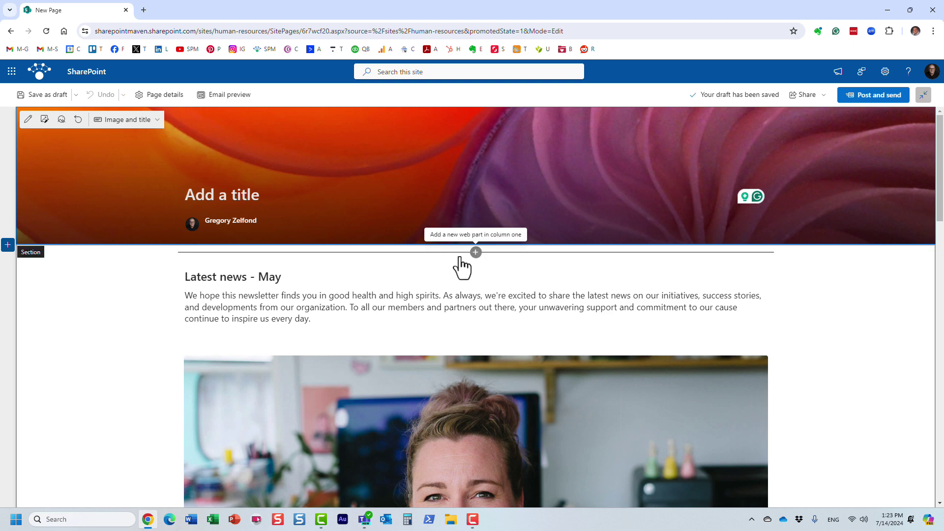
Step: Open the web part picker below the header and browse the Made for email parts
click(476, 254)
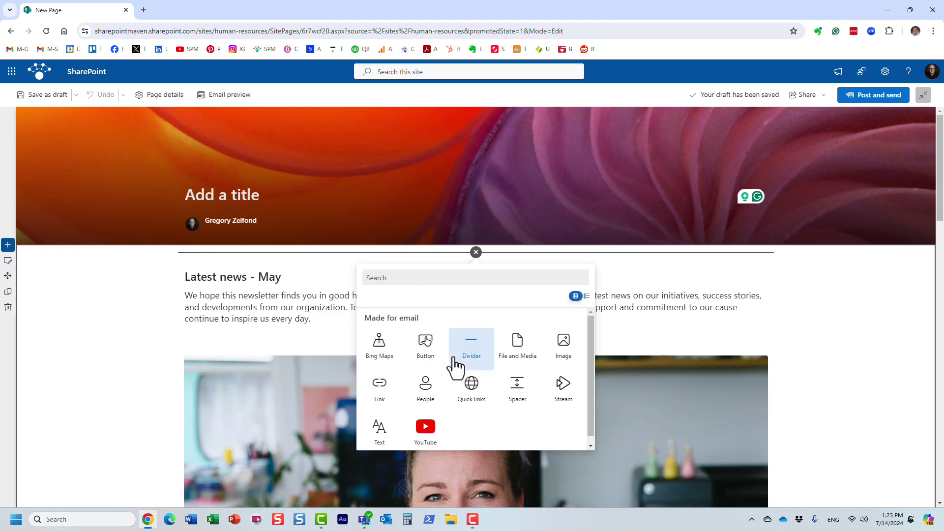
scroll(462, 366, down, 1)
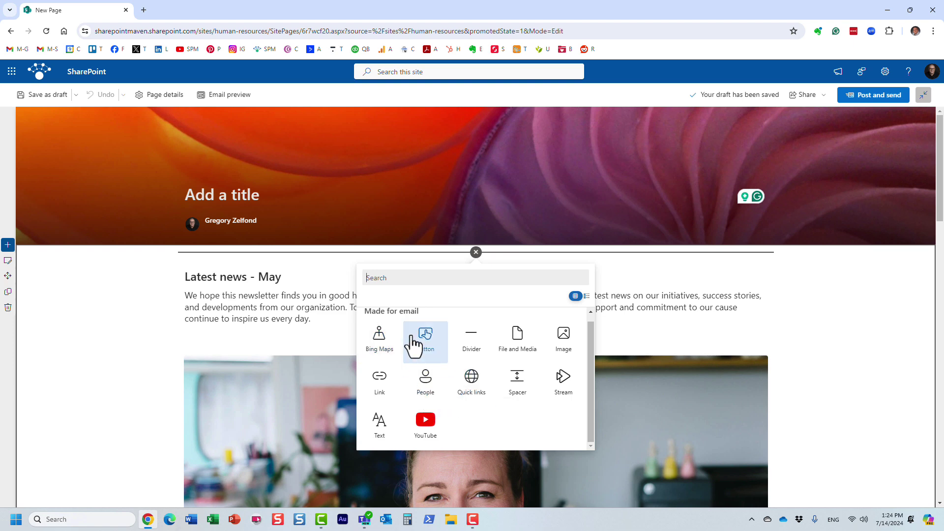
scroll(394, 357, up, 1)
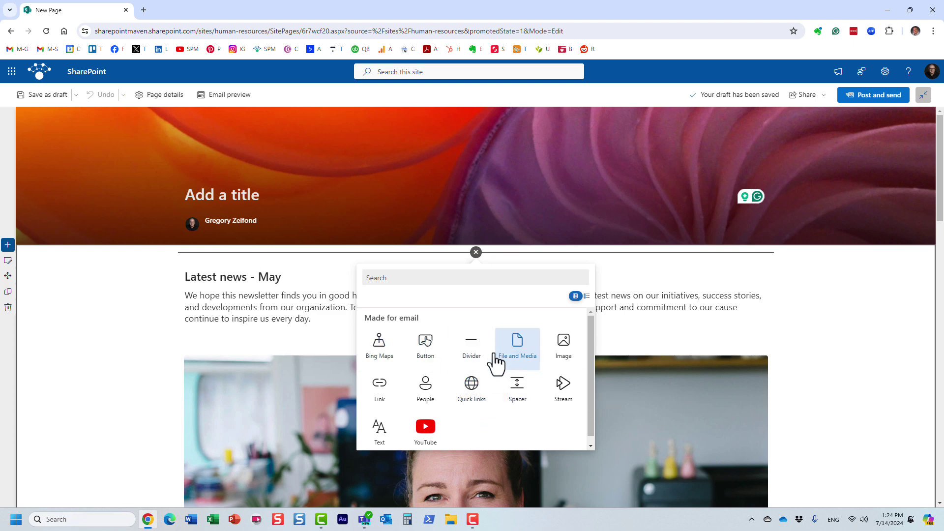
scroll(506, 410, down, 1)
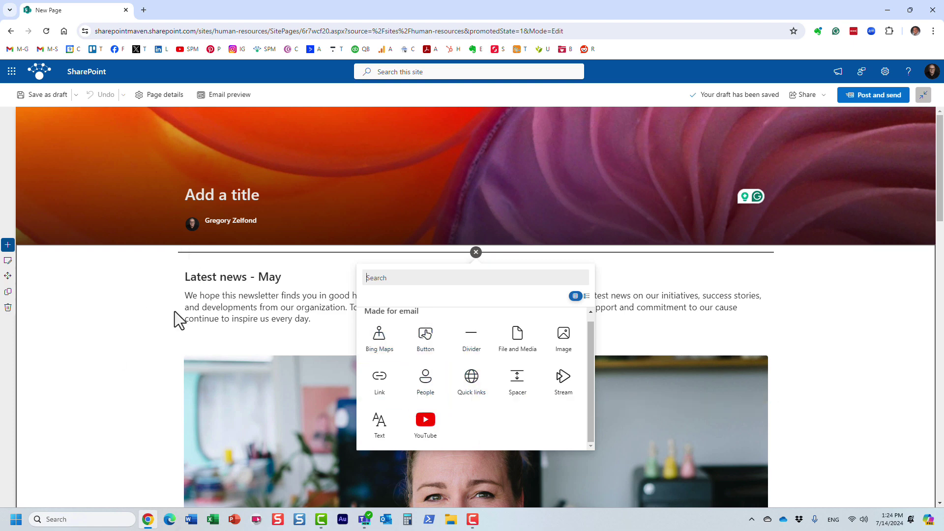
Step: Dismiss the picker and title the post 'Newsletter'
click(244, 308)
click(211, 228)
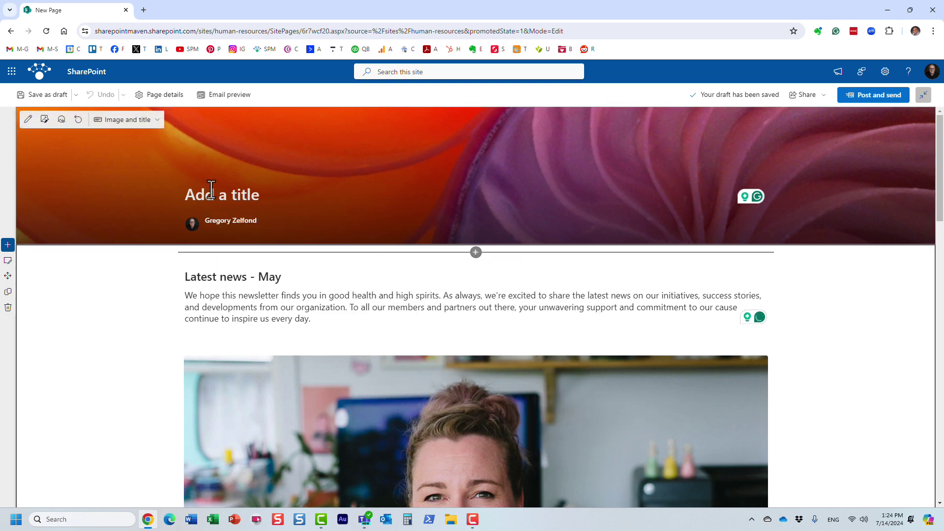
click(212, 199)
text(Newsletter)
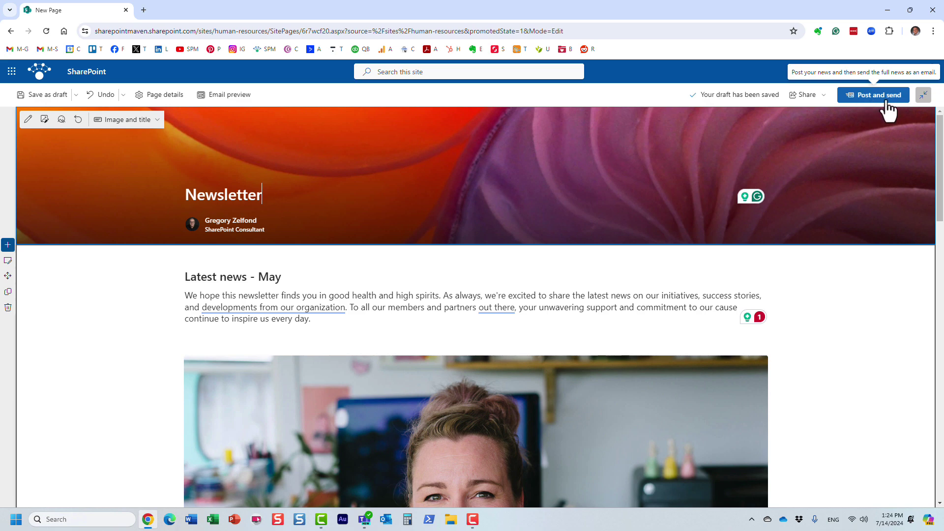
Step: Post and send the Newsletter, then focus the email's Subject field
click(878, 99)
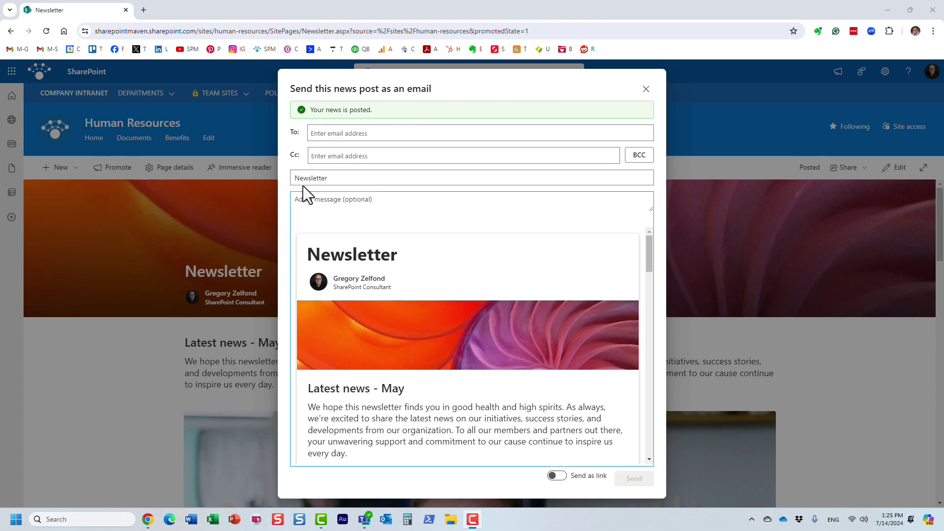
click(333, 180)
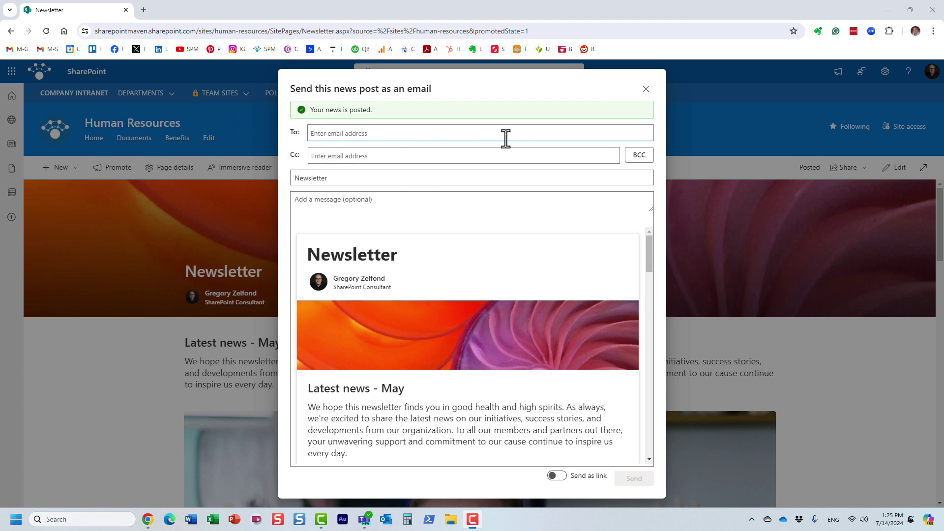
Step: Address the Newsletter email to the Payroll group and a colleague chosen from suggestions
click(329, 135)
click(324, 134)
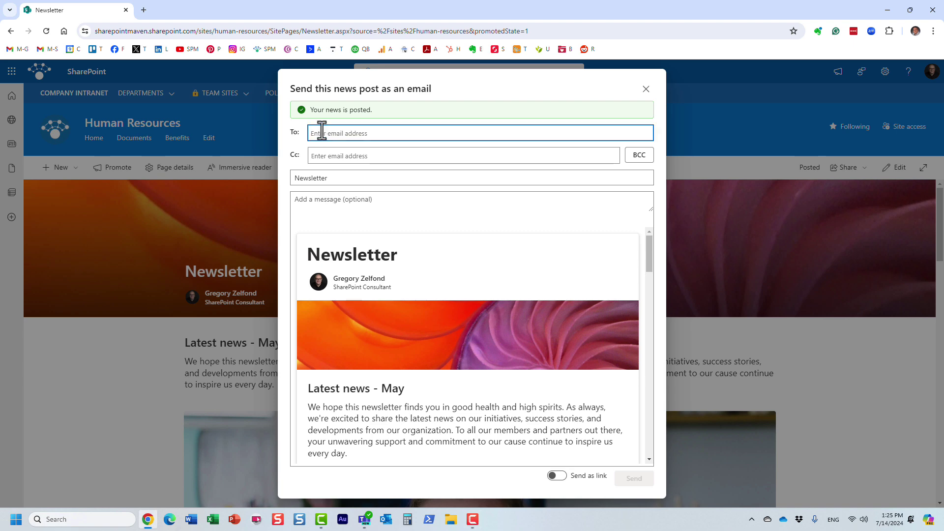
text(Acc)
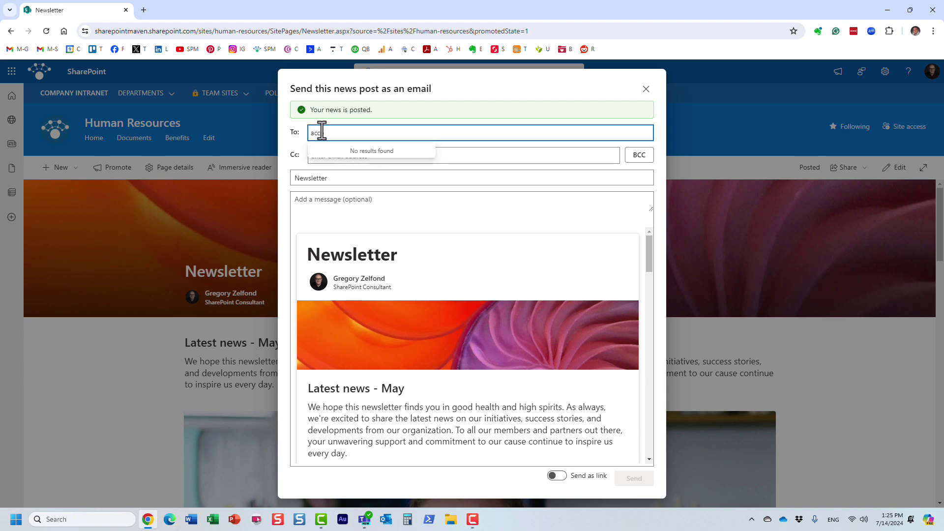
text(o)
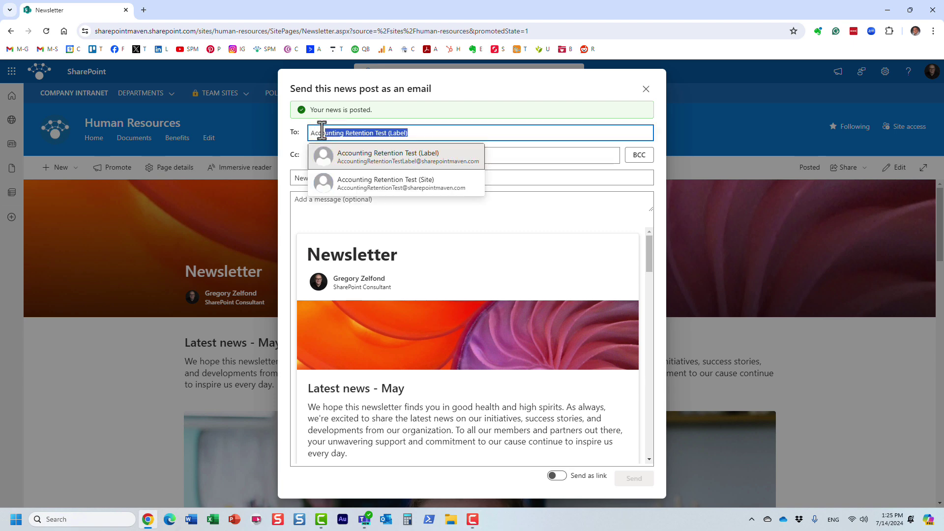
key(BackSpace)
key(BackSpace)
key(BackSpace)
key(BackSpace)
key(BackSpace)
text(Payroll2)
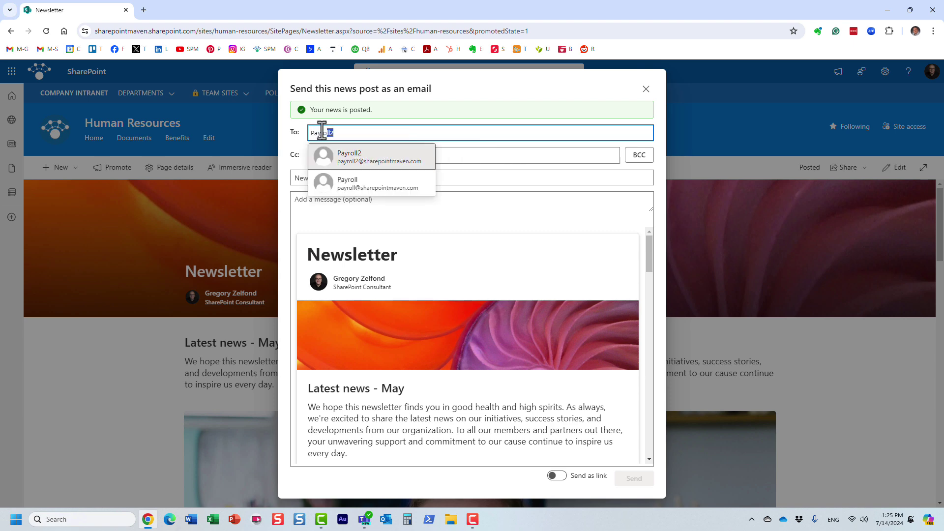
click(379, 186)
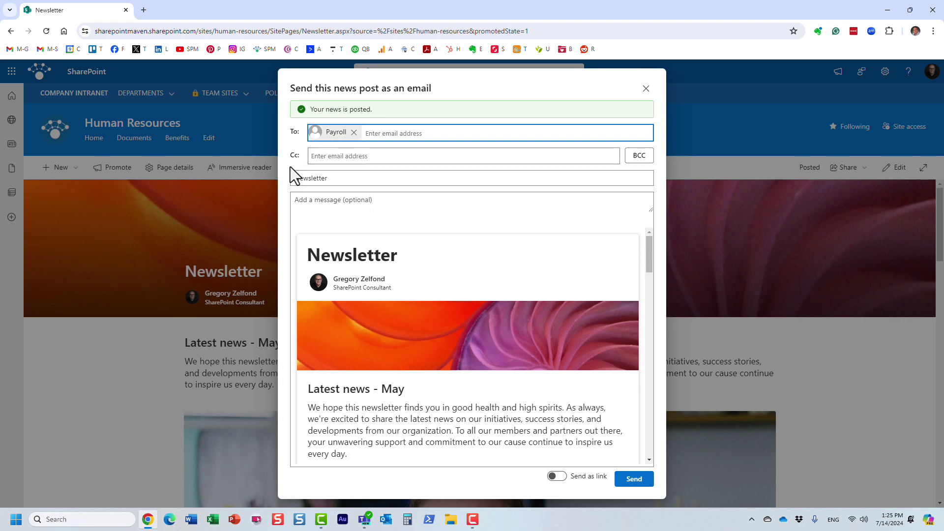
text(mary)
click(396, 158)
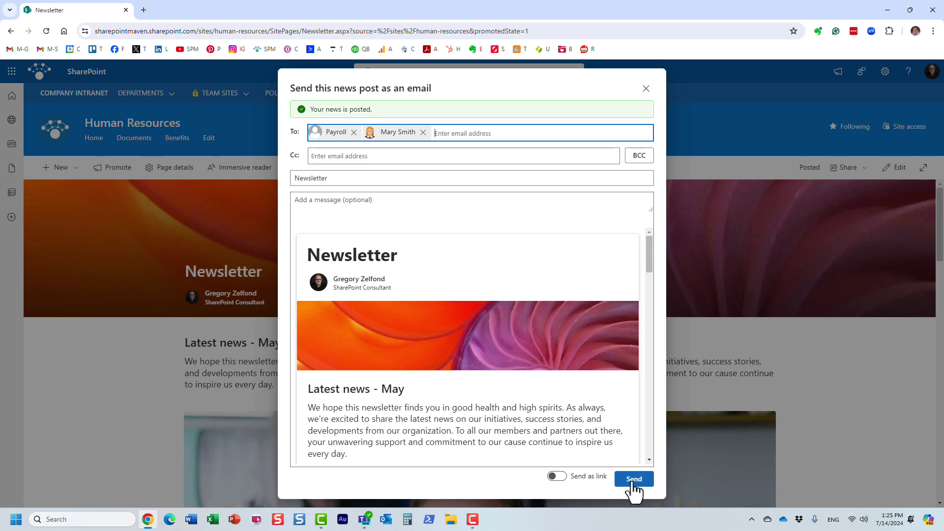
Step: Review the Newsletter email preview and send it to the Payroll group and the selected person
drag(649, 238, 636, 176)
scroll(431, 344, down, 4)
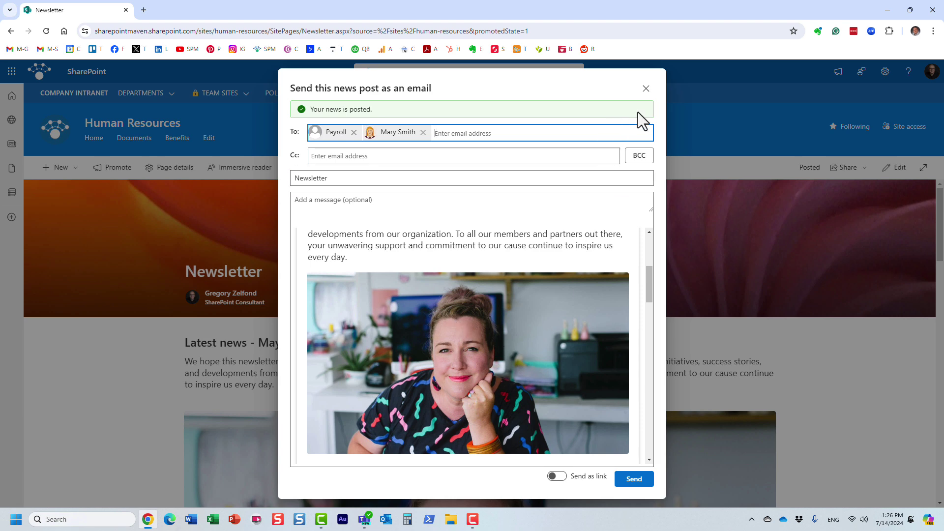
click(635, 486)
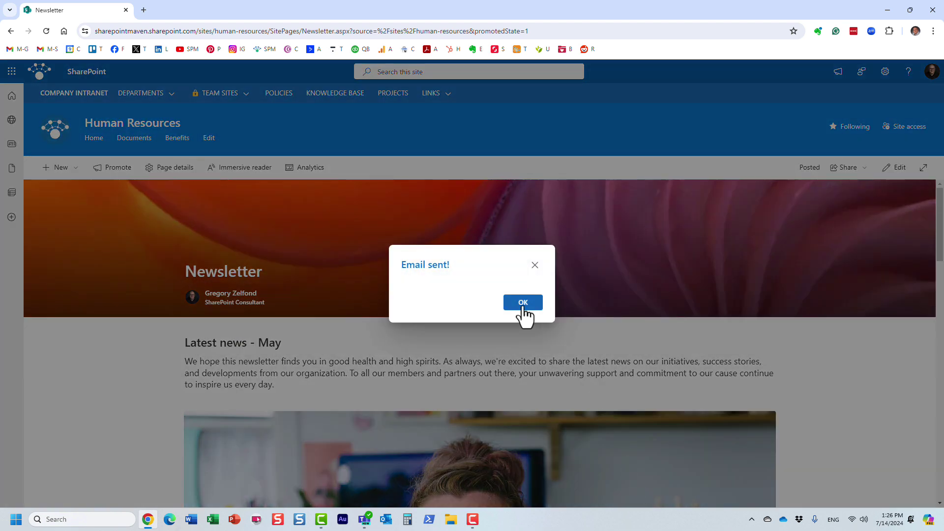
Step: Dismiss the 'Email sent!' confirmation and check the Human Resources home, where Newsletter now tops HR News
click(523, 303)
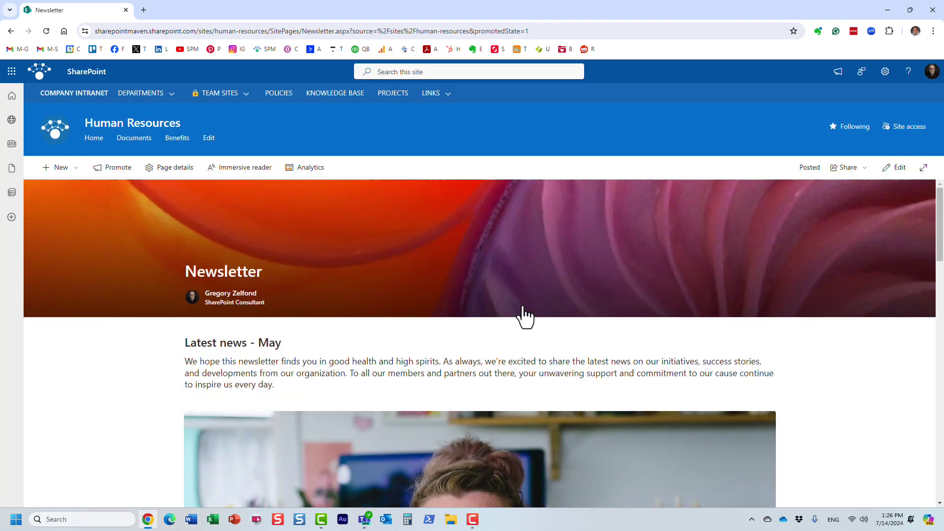
click(93, 140)
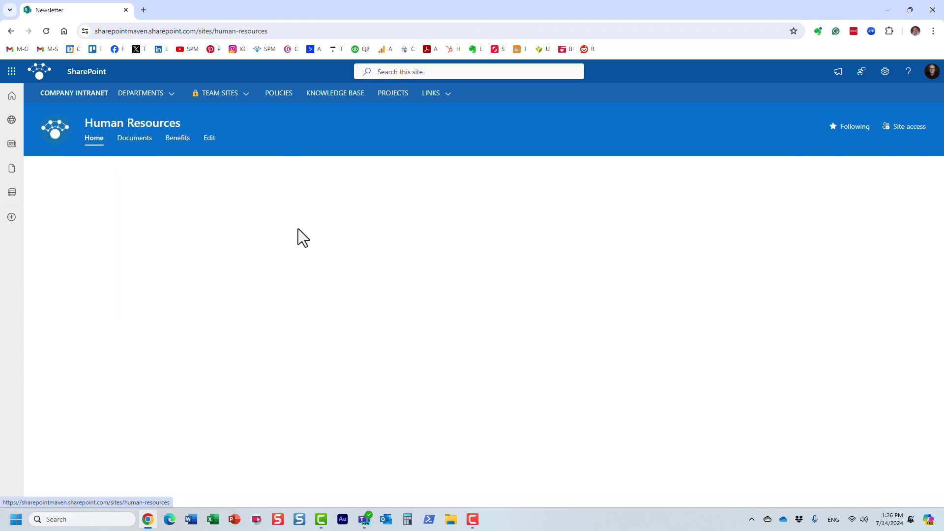
scroll(303, 243, down, 3)
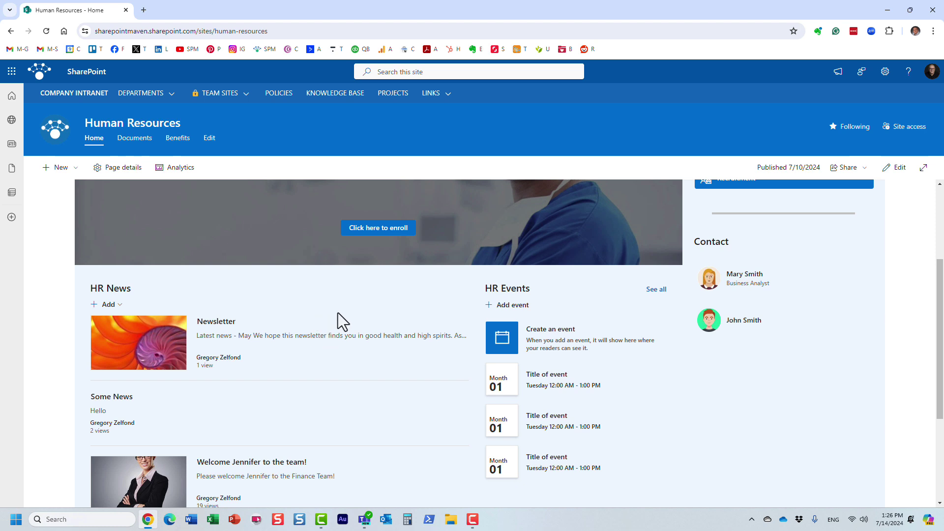
scroll(338, 313, up, 2)
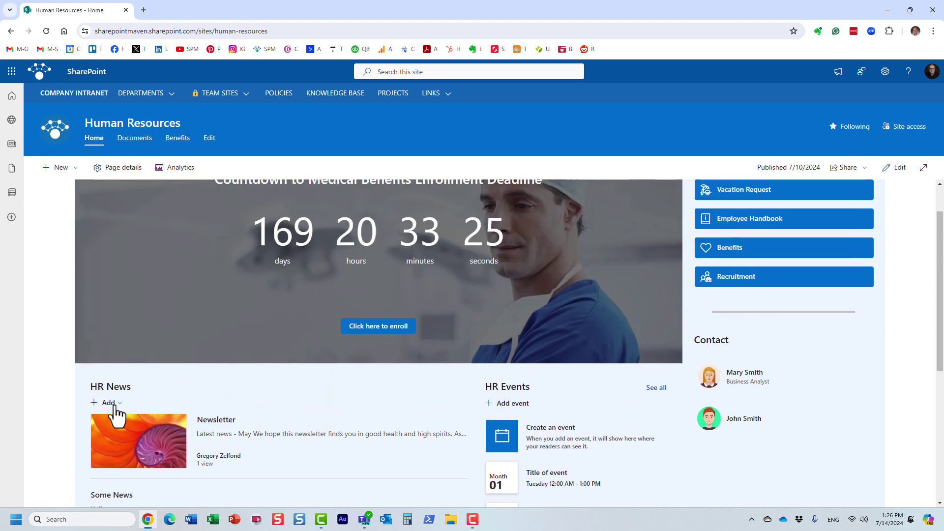
Step: Start a new HR News post and preview the Event and Status update templates
click(114, 407)
click(131, 421)
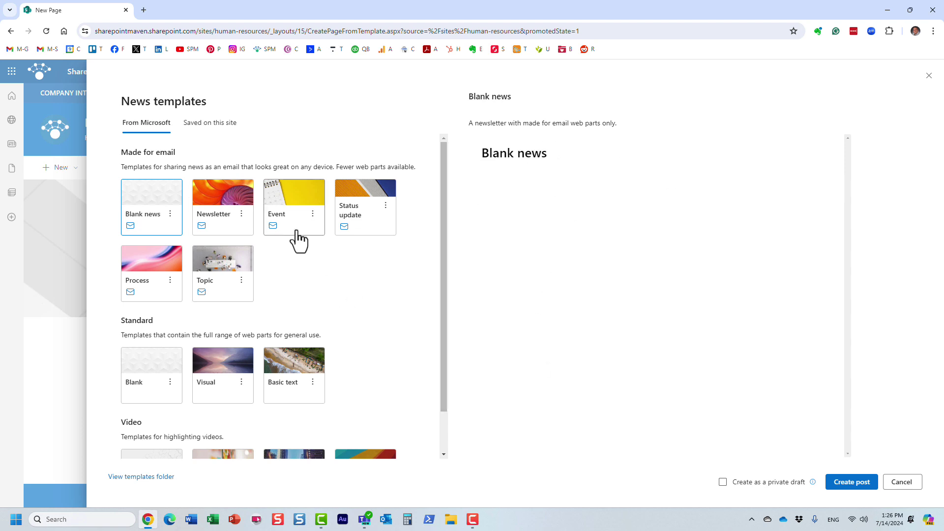
click(284, 194)
click(392, 210)
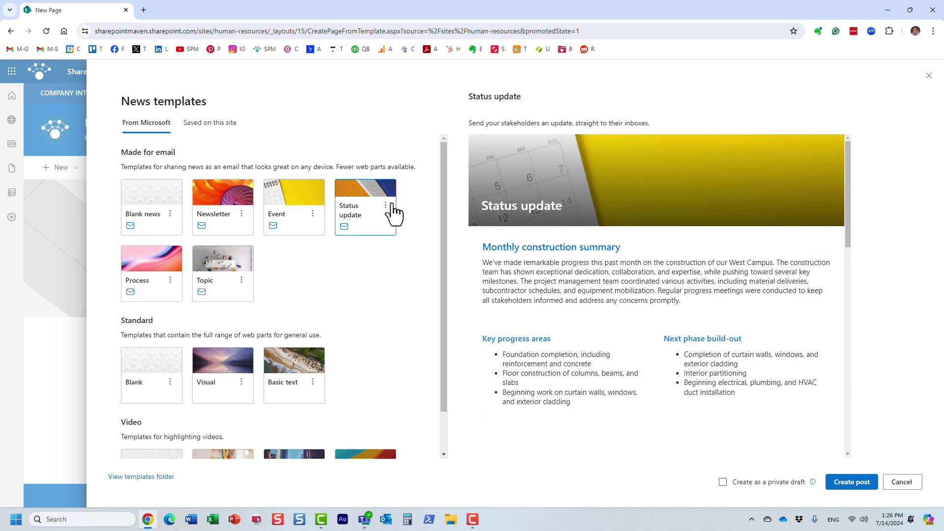
scroll(665, 270, down, 2)
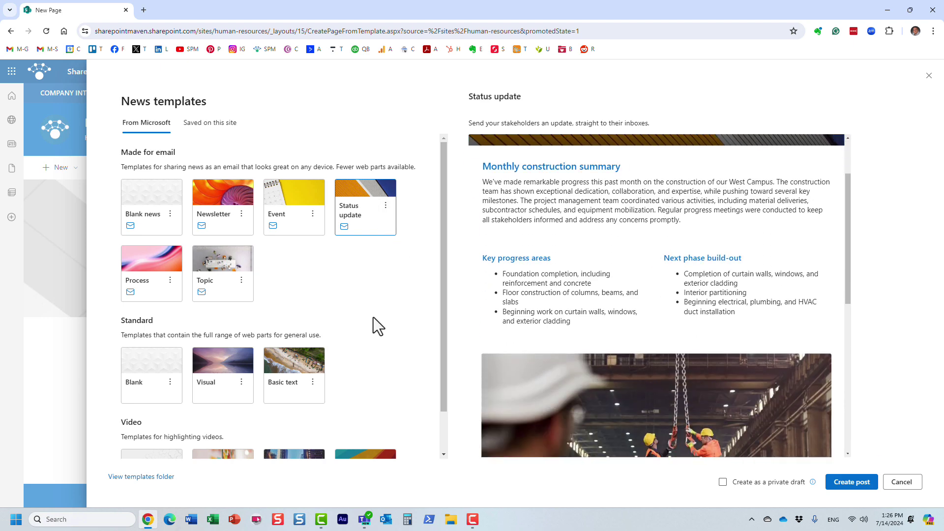
scroll(583, 297, down, 5)
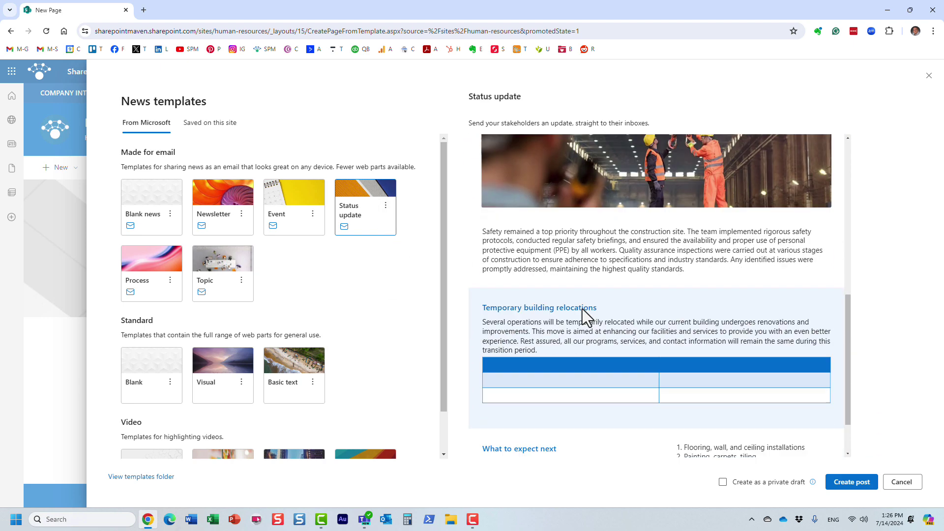
scroll(582, 309, up, 5)
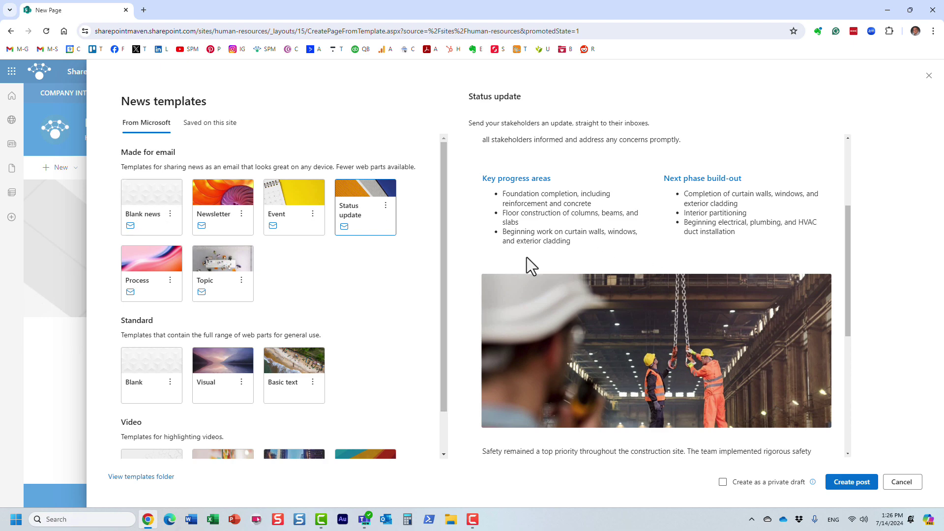
Step: Cancel the News templates panel, leaving HR News unchanged
click(903, 483)
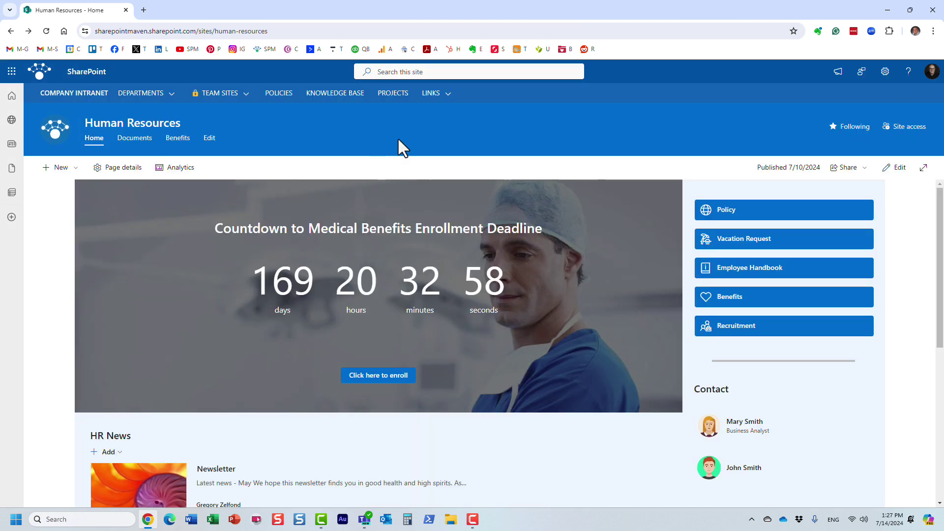